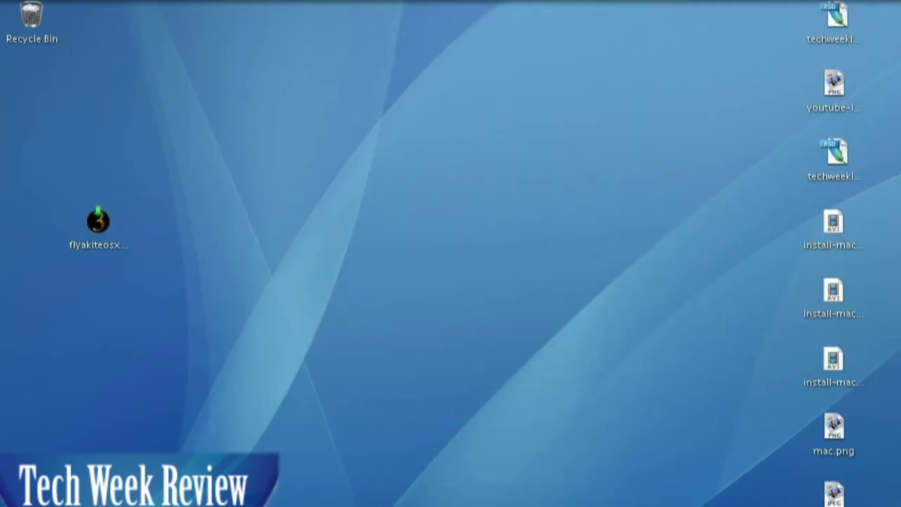
Launch iTunes from the dock, dismiss its MPlugin.dll entry-point error, and drag iTunes off the dock.
mouse_move(7, 394)
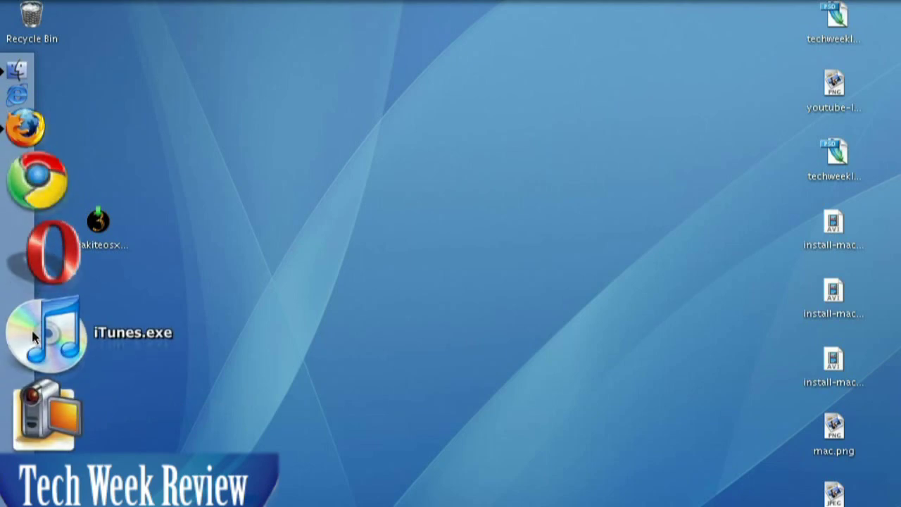
click(33, 338)
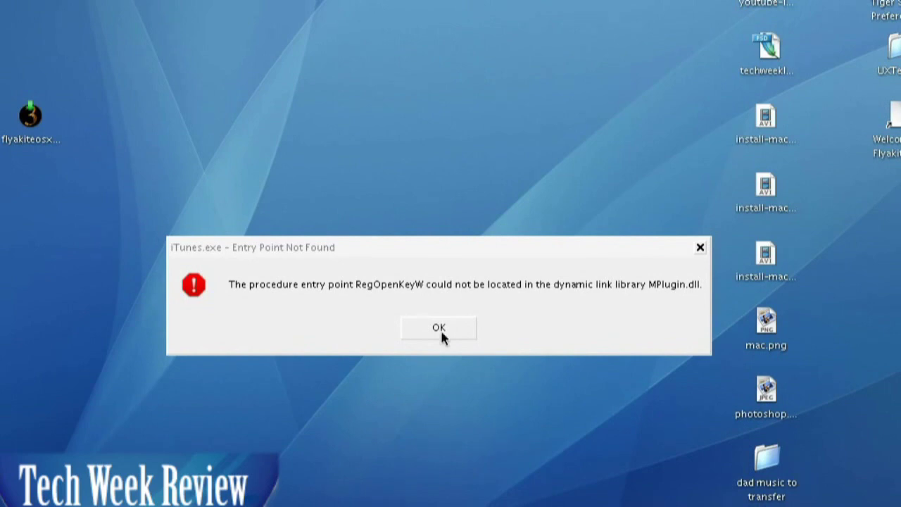
click(439, 328)
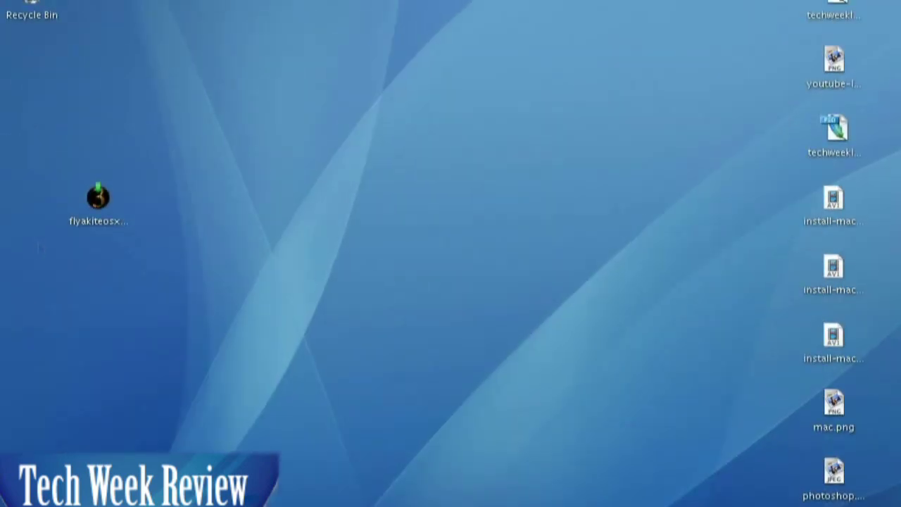
mouse_move(6, 228)
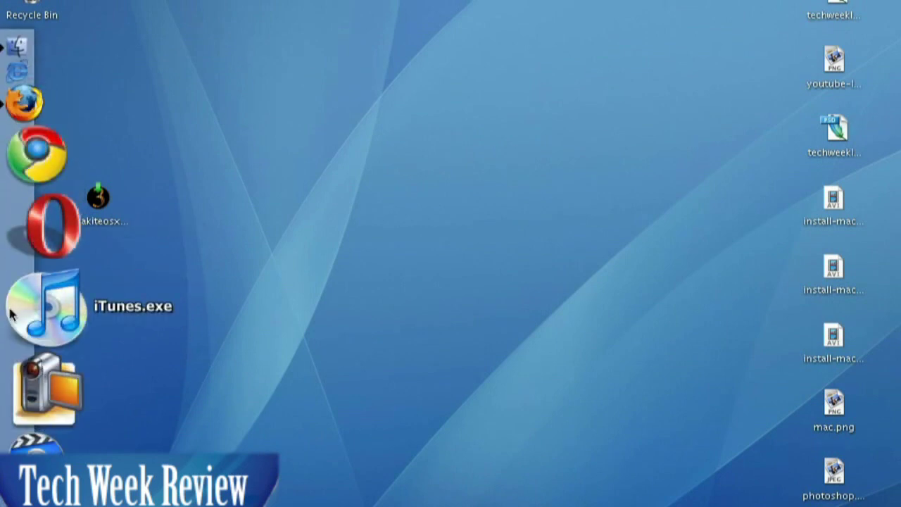
drag(11, 314, 259, 322)
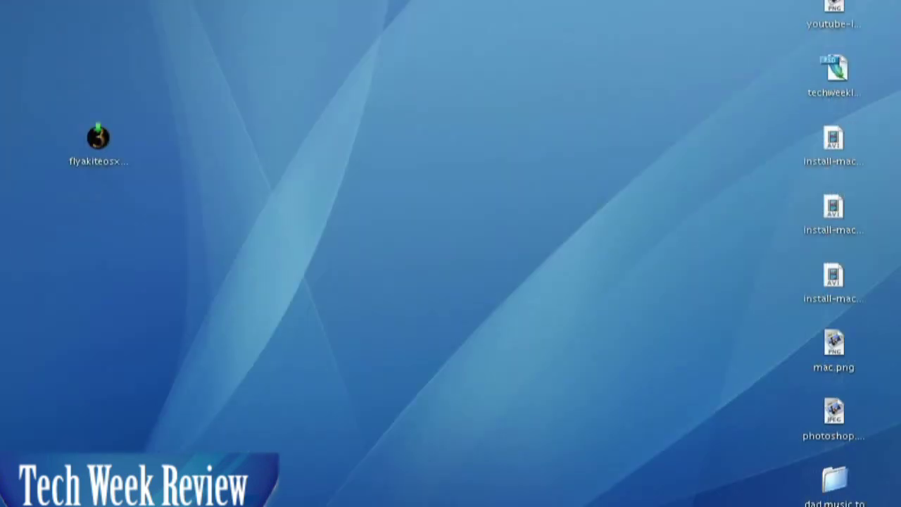
Open Add or Remove Programs via the dock's Control Panel and select FlyakiteOSX in the list.
mouse_move(14, 320)
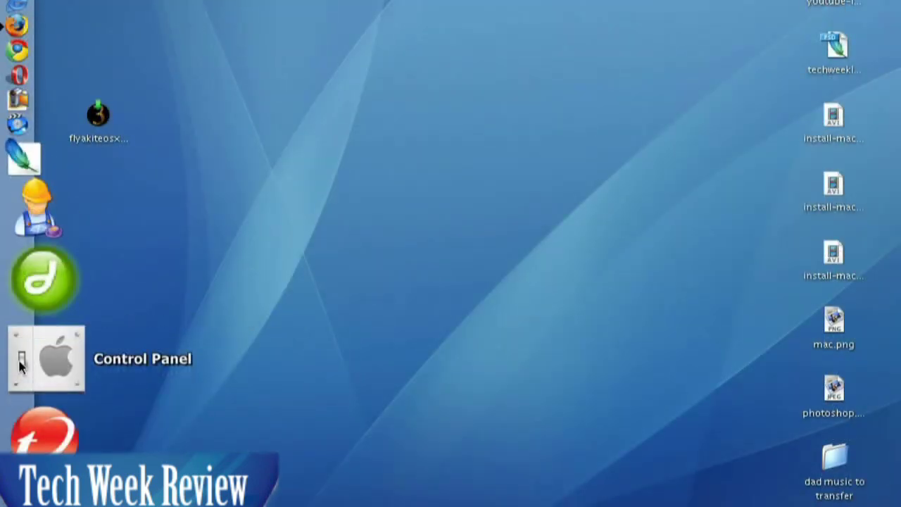
click(20, 362)
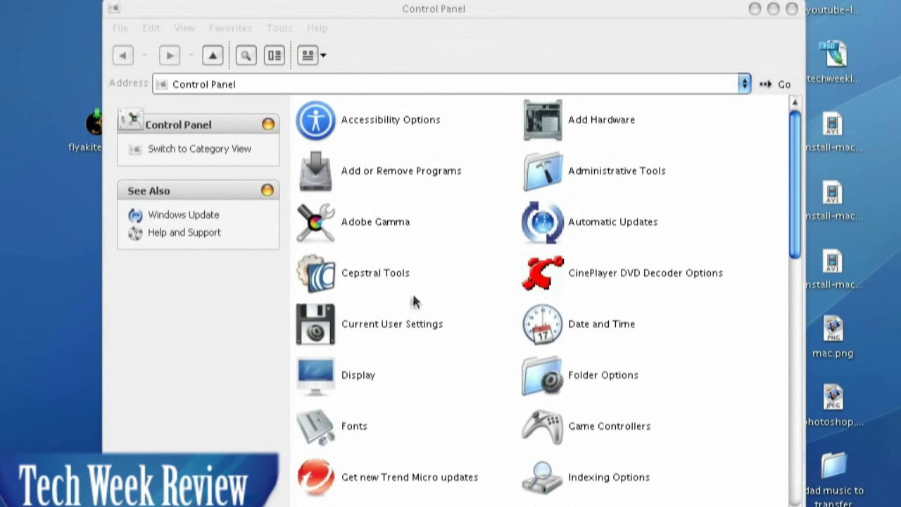
double_click(366, 171)
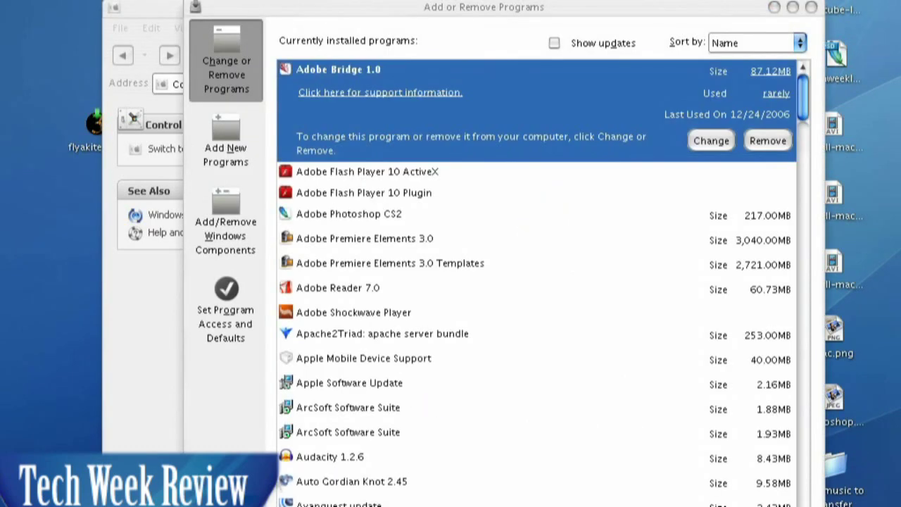
drag(802, 124, 805, 208)
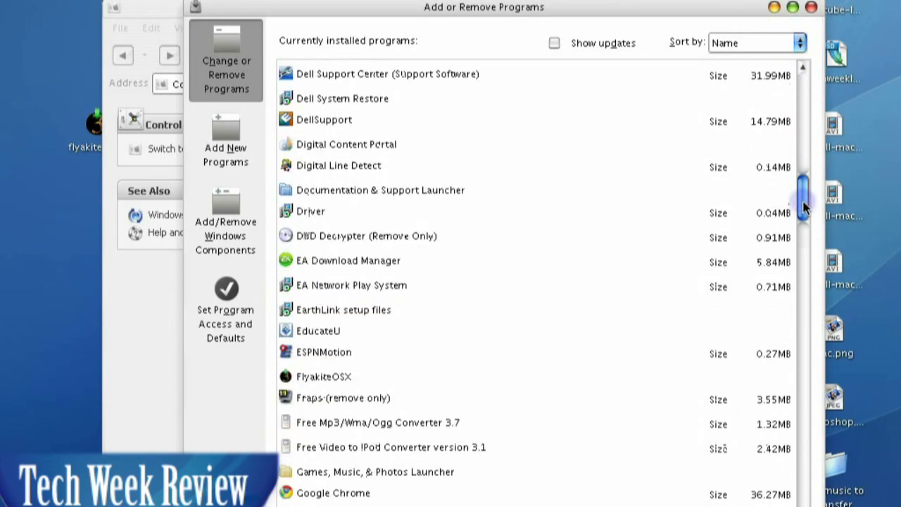
click(366, 378)
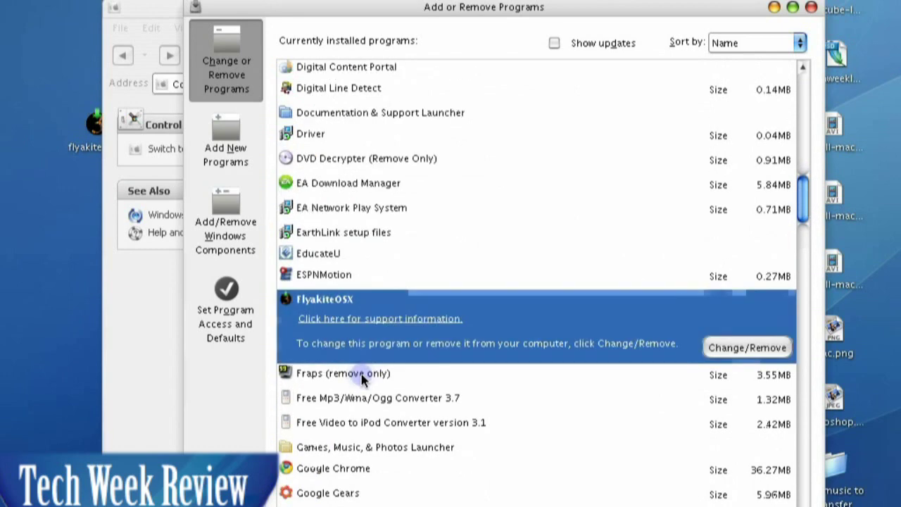
Uninstall only the iTunes Multi-Plugin 2.3.1 component from Software in the FlyakiteOSX uninstaller.
click(748, 349)
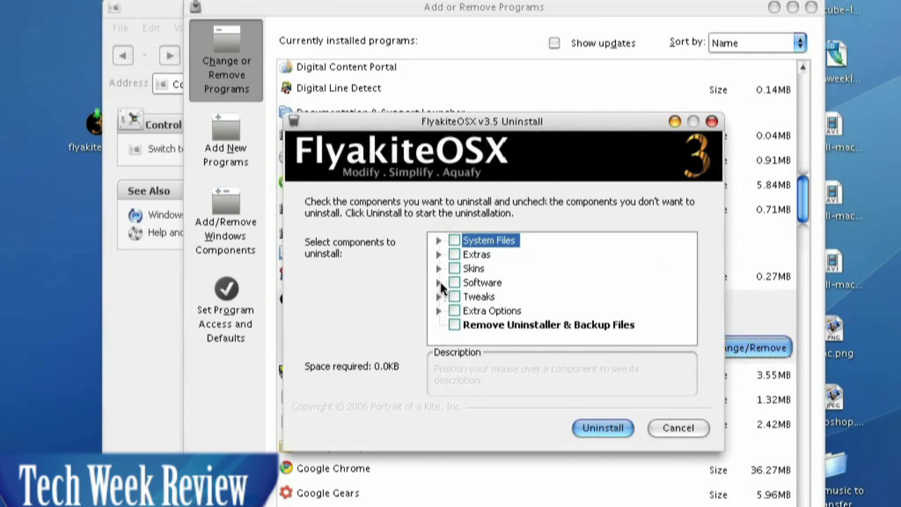
click(438, 282)
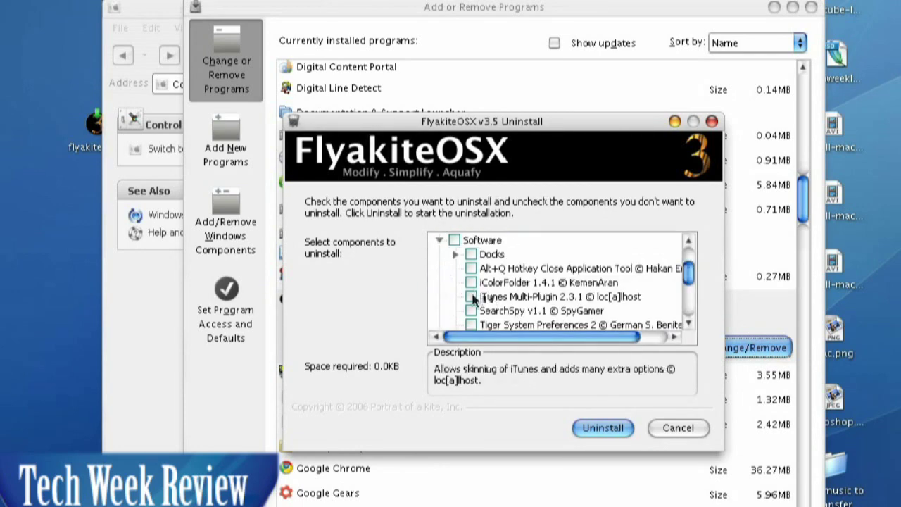
click(472, 296)
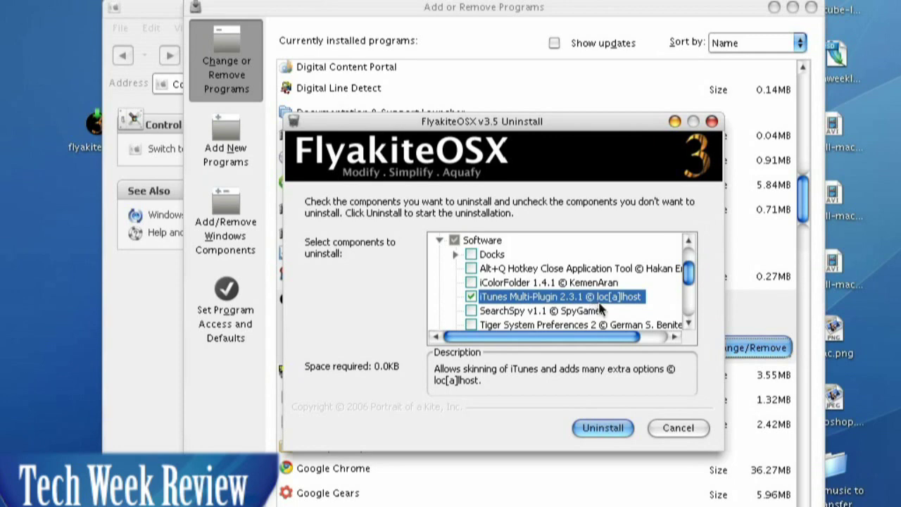
click(593, 429)
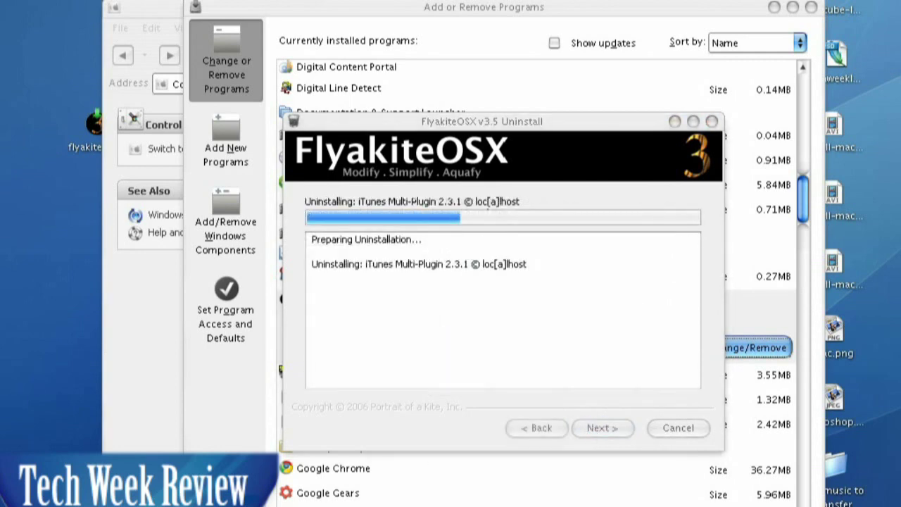
click(592, 430)
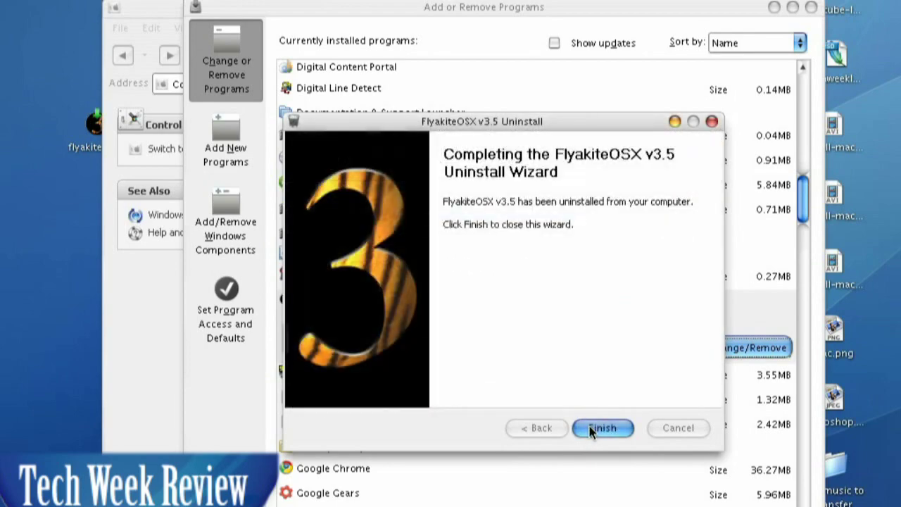
click(590, 429)
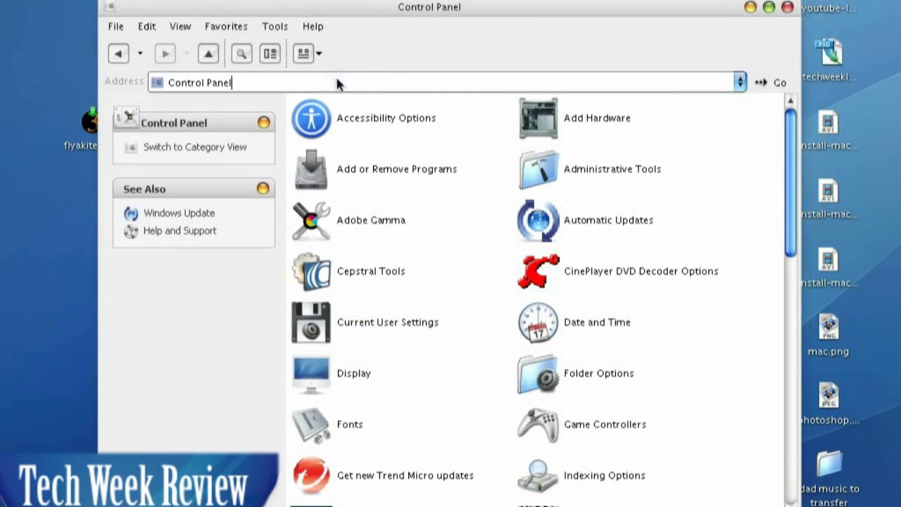
Navigate Windows Explorer to the C:\Program Files\iTunes folder.
click(310, 83)
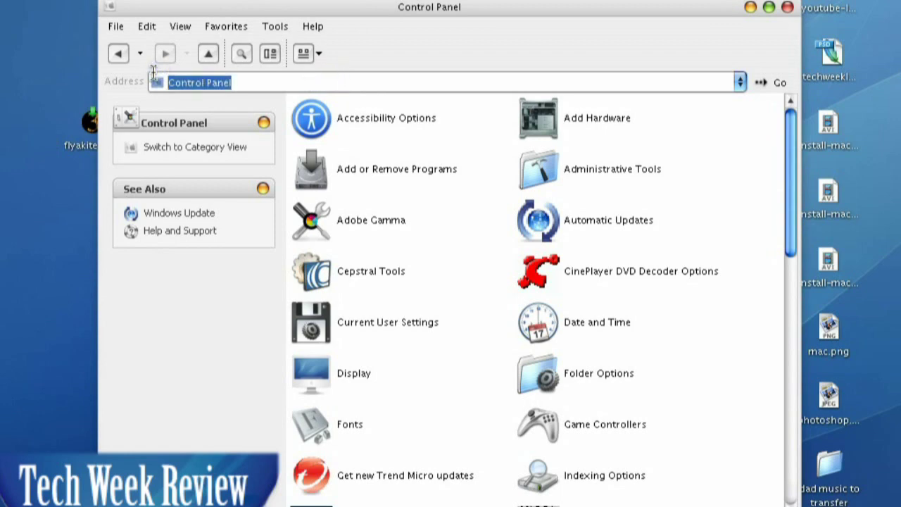
key(BackSpace)
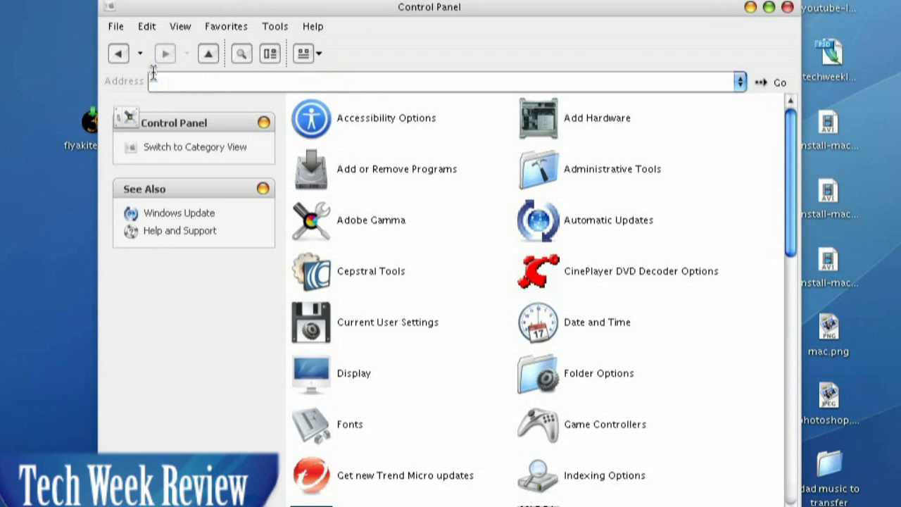
text(c)
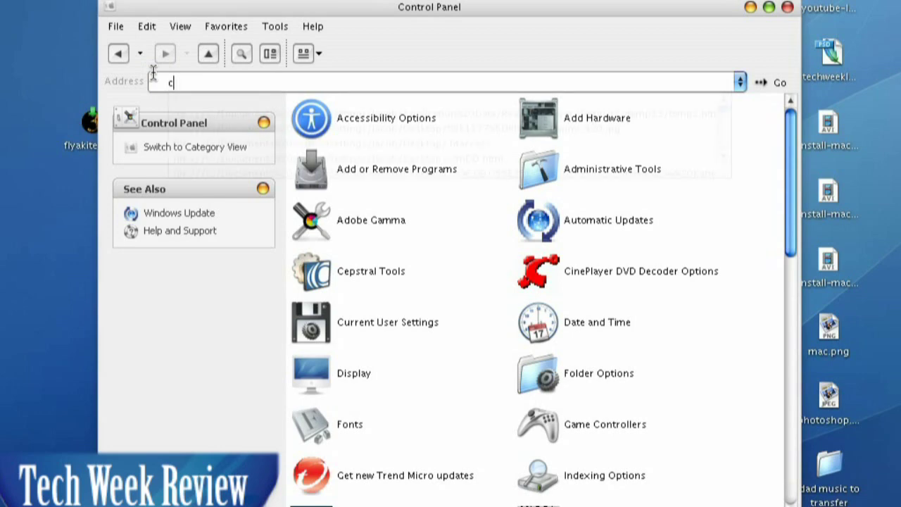
text(:\)
key(Return)
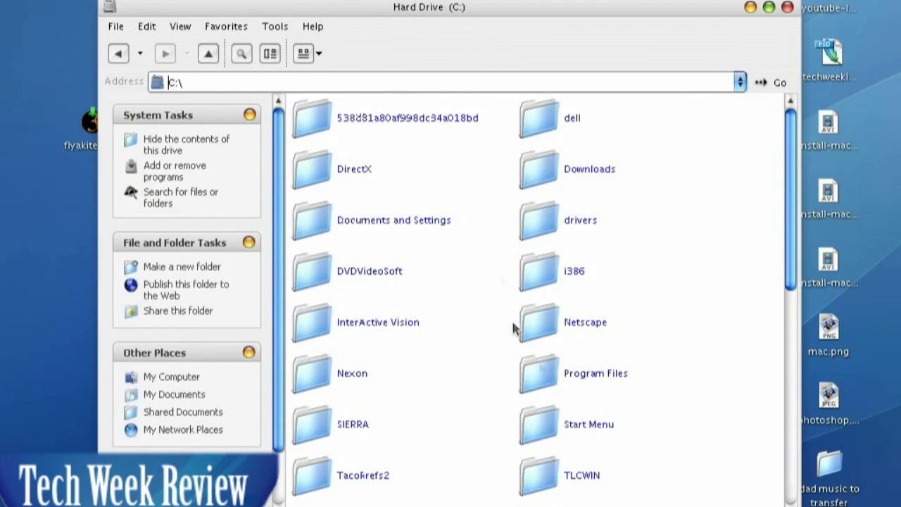
double_click(548, 384)
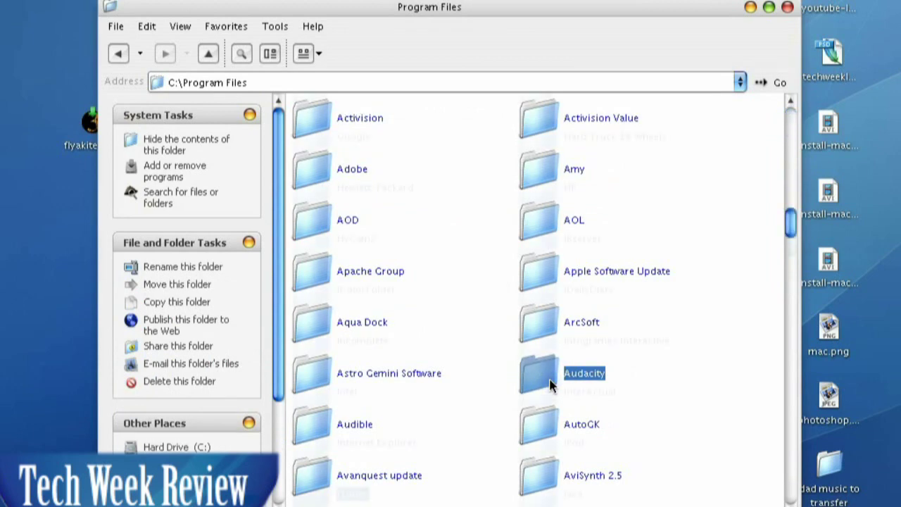
text(it)
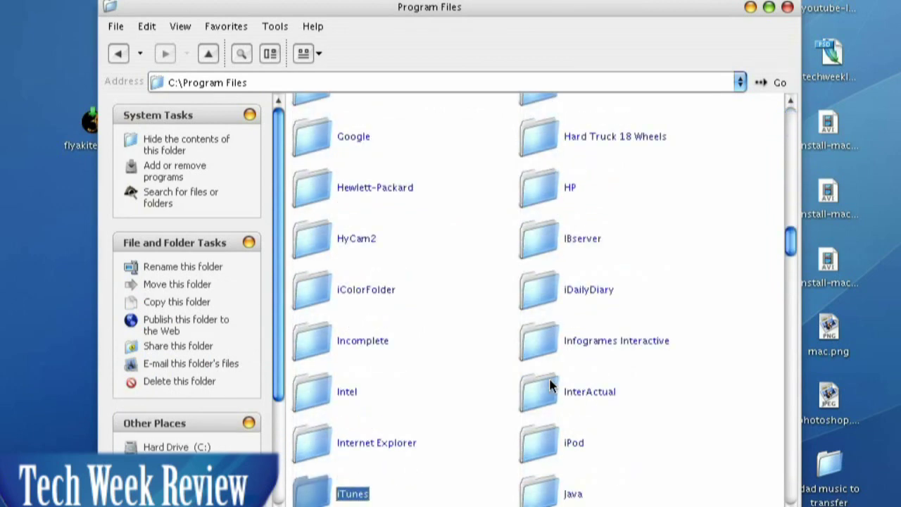
key(Return)
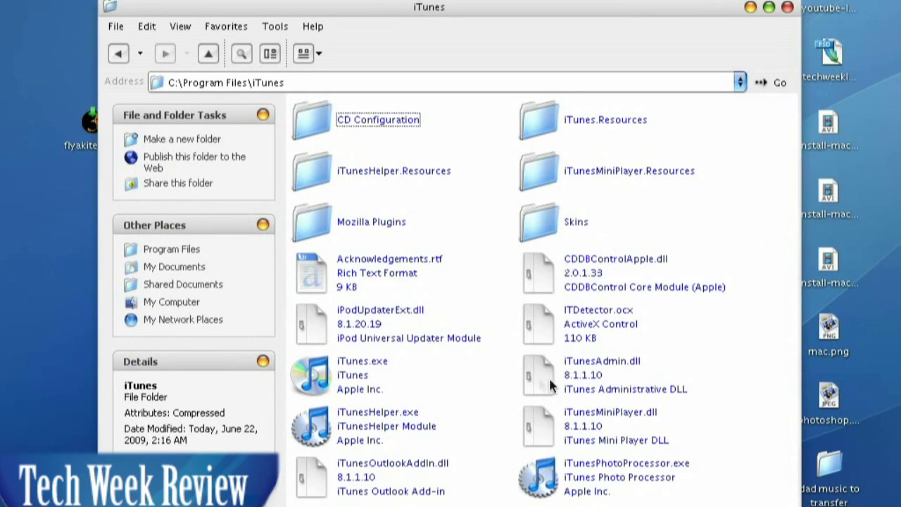
Run iTunes.exe, add it to the left-edge dock, and start it from the new dock icon.
click(361, 381)
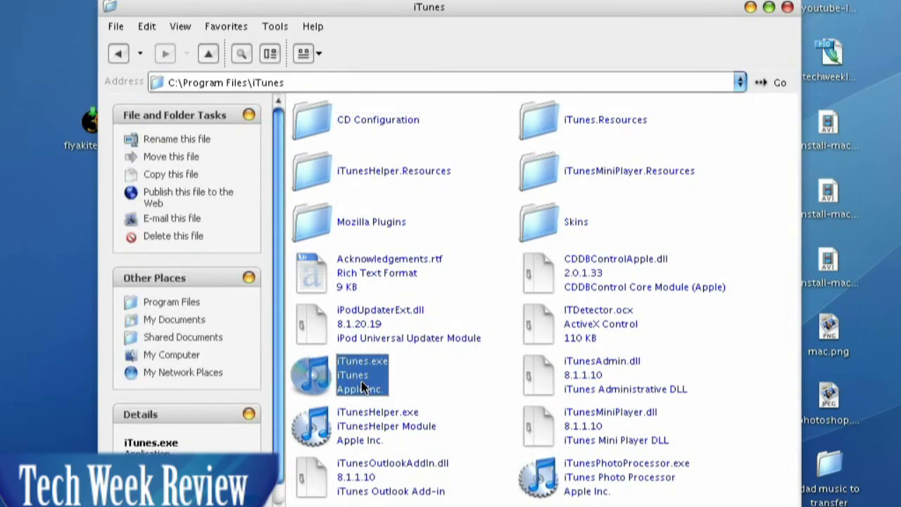
double_click(366, 384)
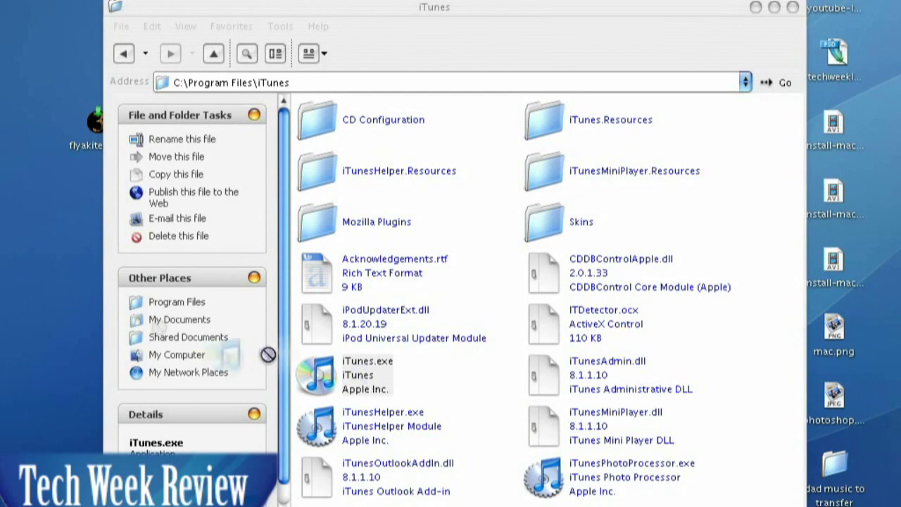
mouse_move(11, 289)
drag(10, 275, 7, 239)
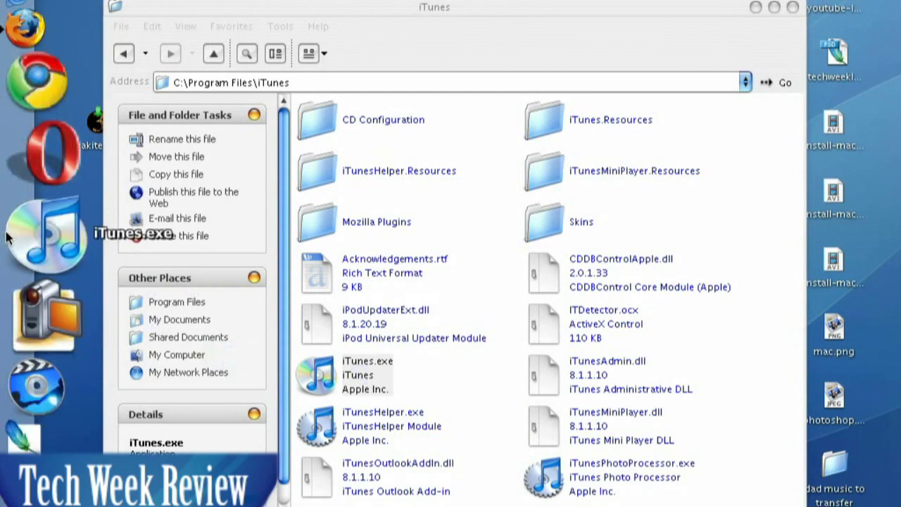
click(22, 228)
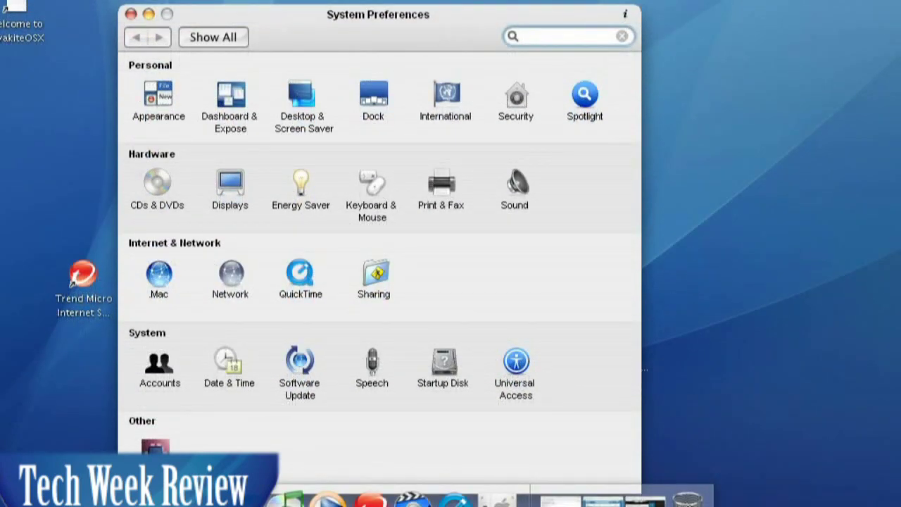
Close the System Preferences window with its red close button.
click(131, 14)
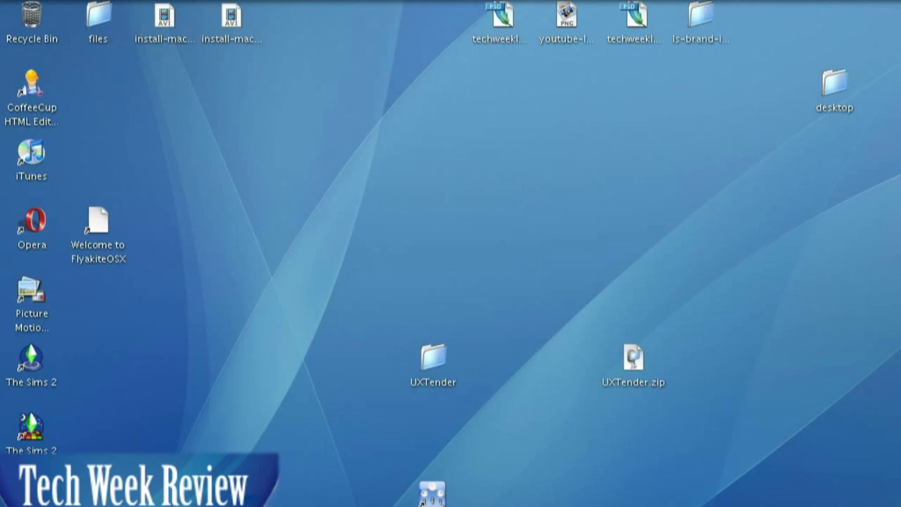
Open Control Panel from the Start menu, move it into view, and launch Add or Remove Programs.
click(32, 8)
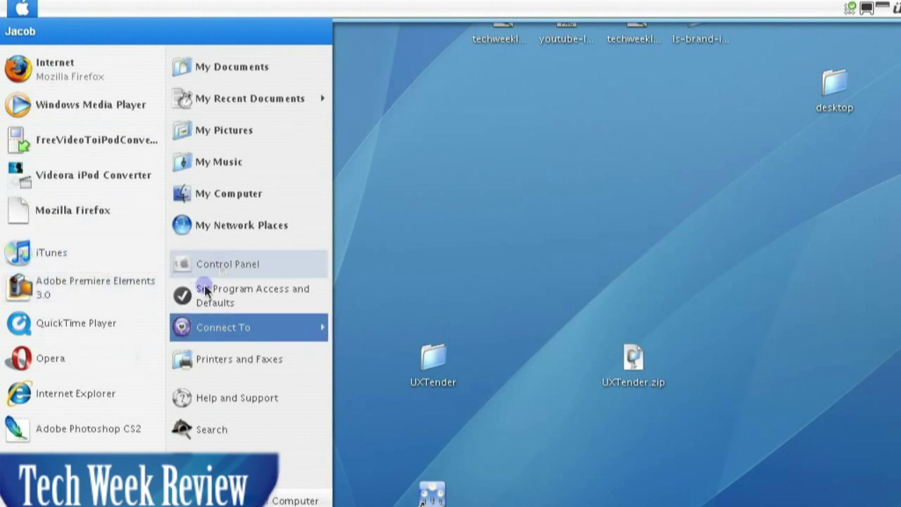
click(226, 263)
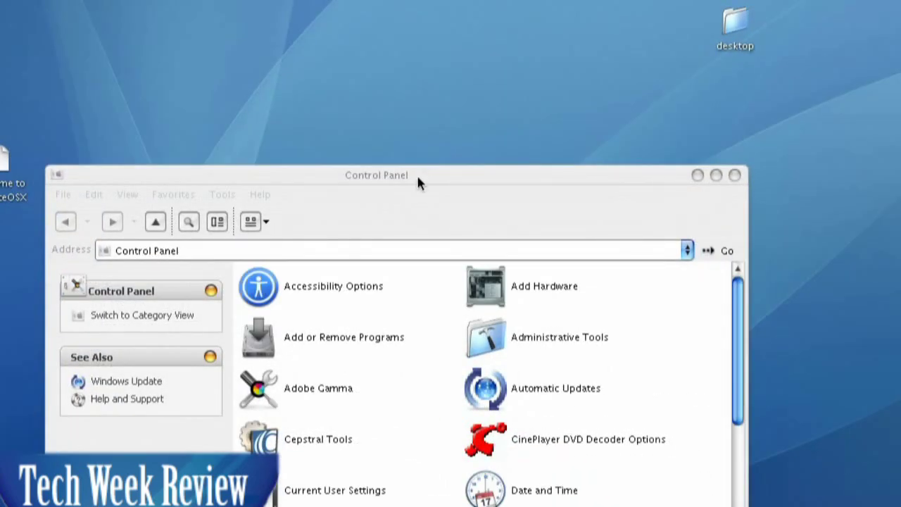
drag(418, 182, 398, 34)
click(261, 191)
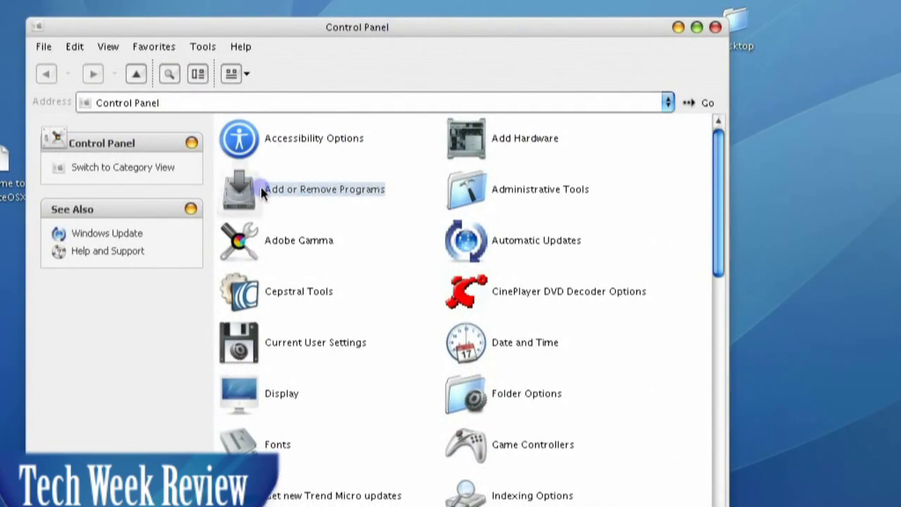
double_click(262, 191)
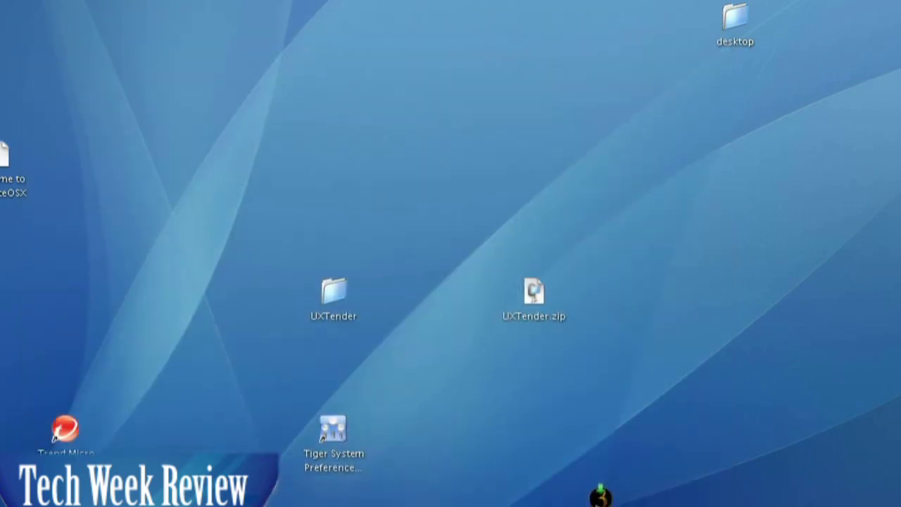
double_click(328, 273)
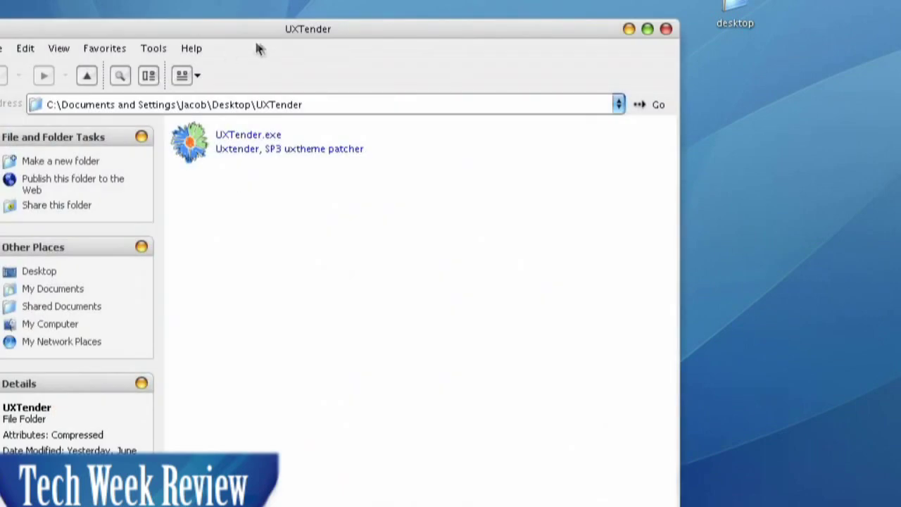
click(292, 144)
double_click(292, 144)
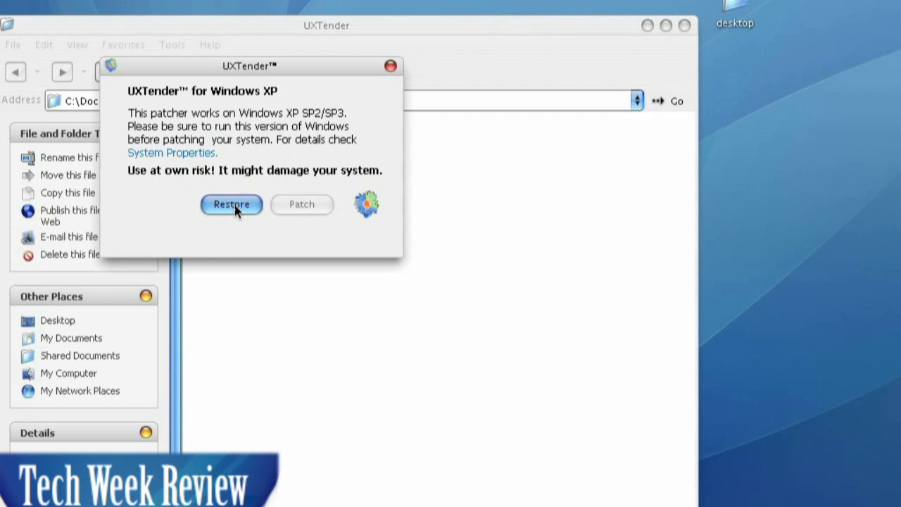
click(390, 67)
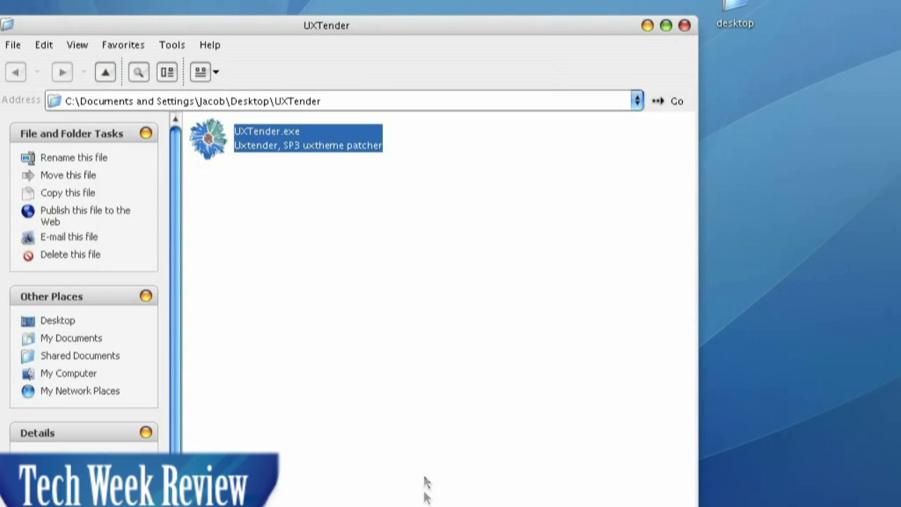
click(684, 26)
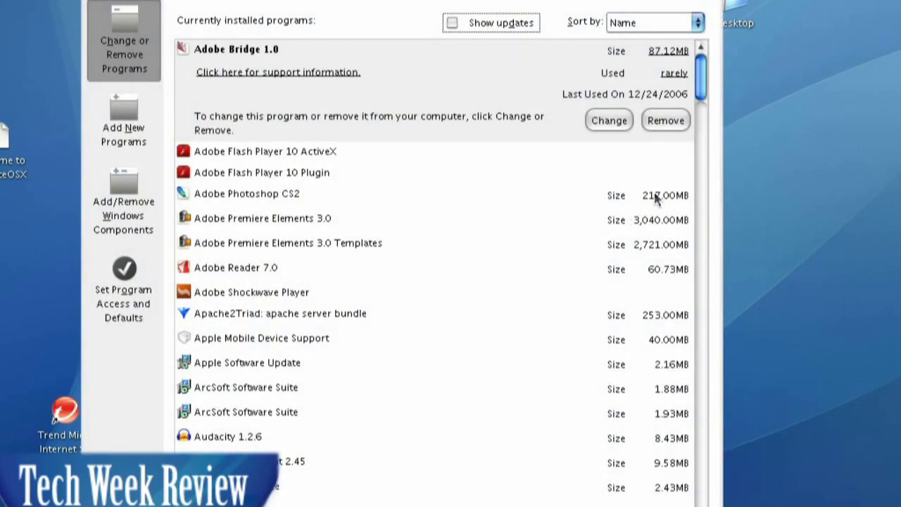
Select FlyakiteOSX in the installed programs list and start its Change/Remove uninstaller.
drag(700, 80, 701, 208)
click(227, 131)
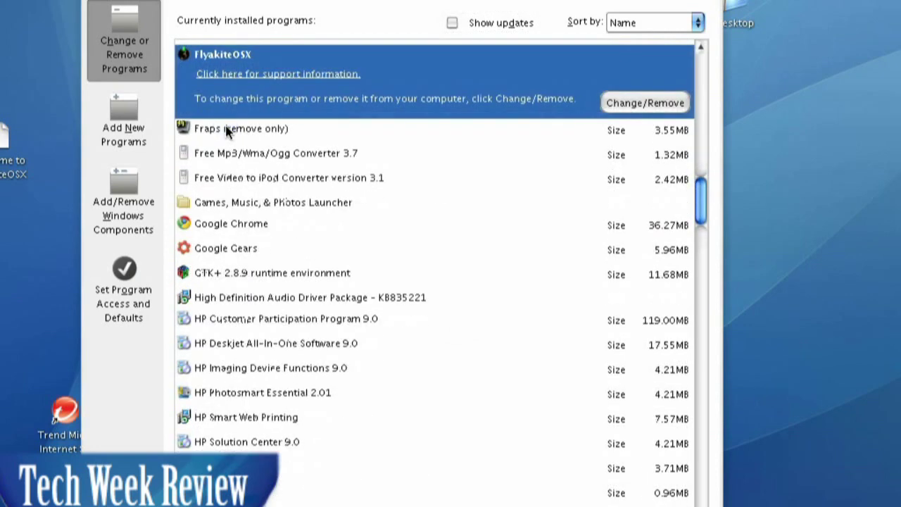
click(630, 105)
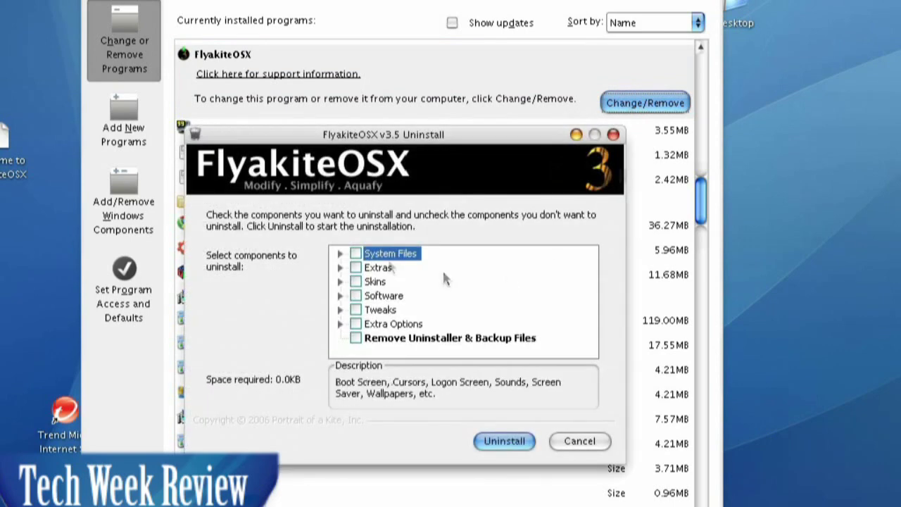
Tick System Files, Extras, Software, Skins, Tweaks and Extra Options for removal.
click(356, 254)
click(356, 267)
click(356, 296)
click(355, 282)
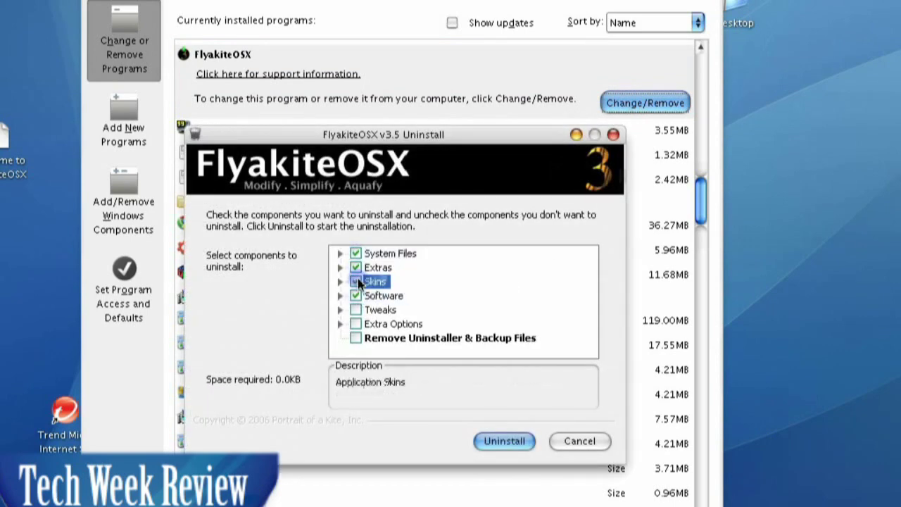
click(355, 309)
click(355, 323)
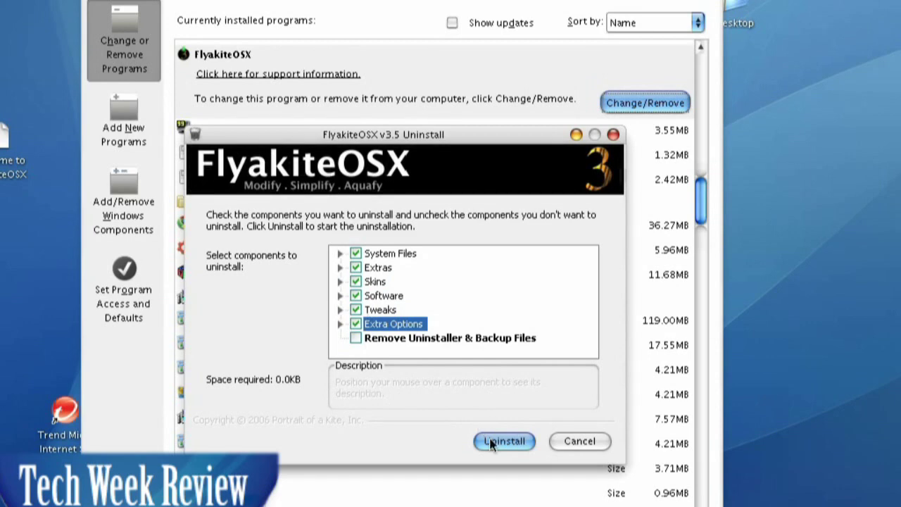
Clear all six component groups and tick only Remove Uninstaller & Backup Files.
click(355, 324)
click(355, 253)
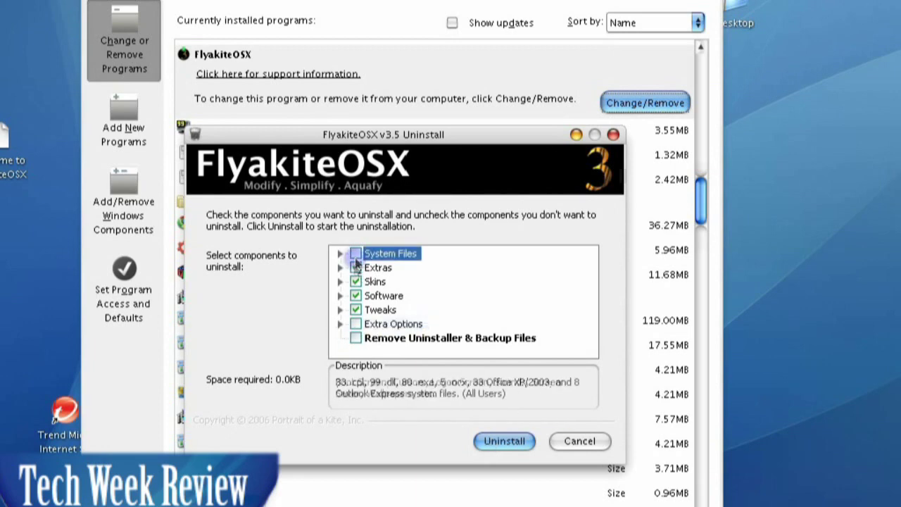
click(355, 268)
click(356, 282)
click(355, 296)
click(356, 310)
click(355, 338)
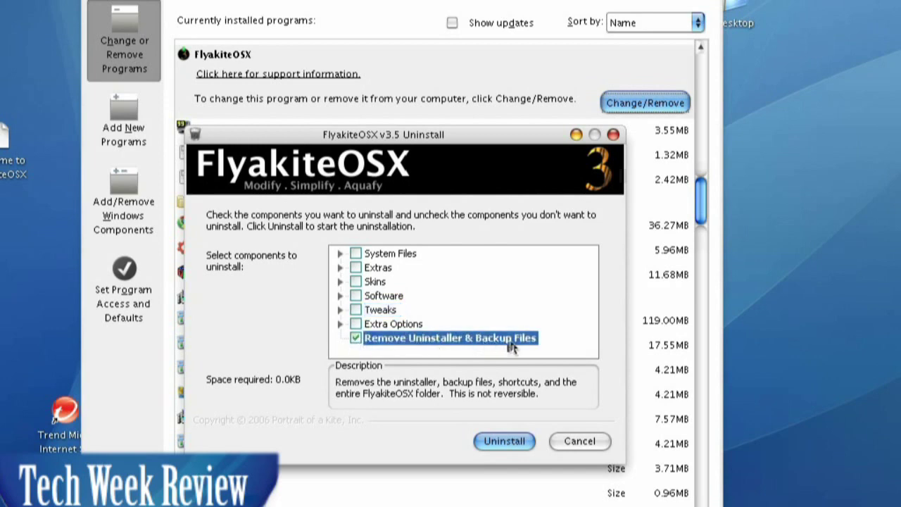